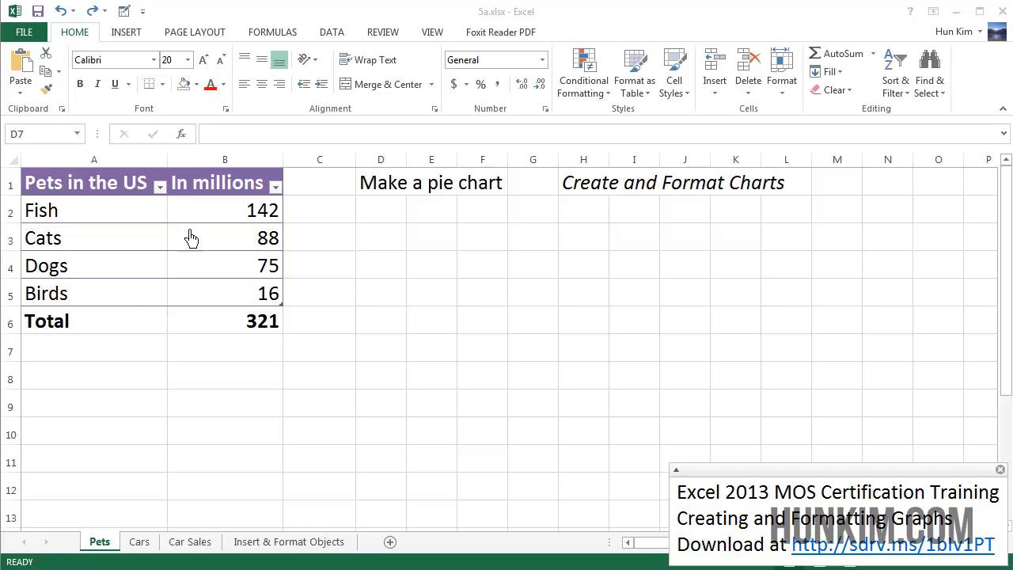
Step: Inspect the Pets table: Fish, counts 142, 88, 75, 16, the Total formula and the chart note
left_click(111, 220)
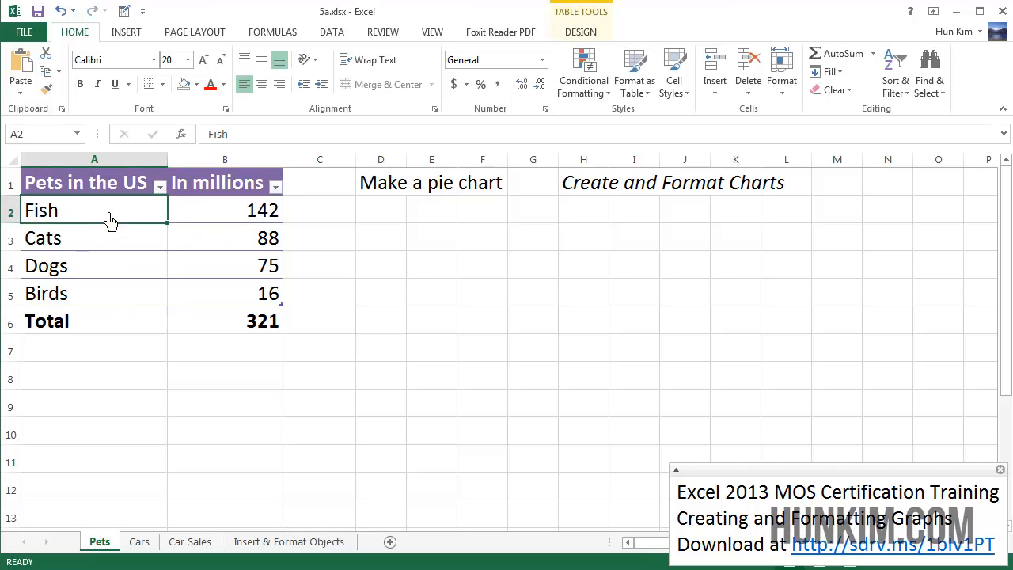
left_click(236, 227)
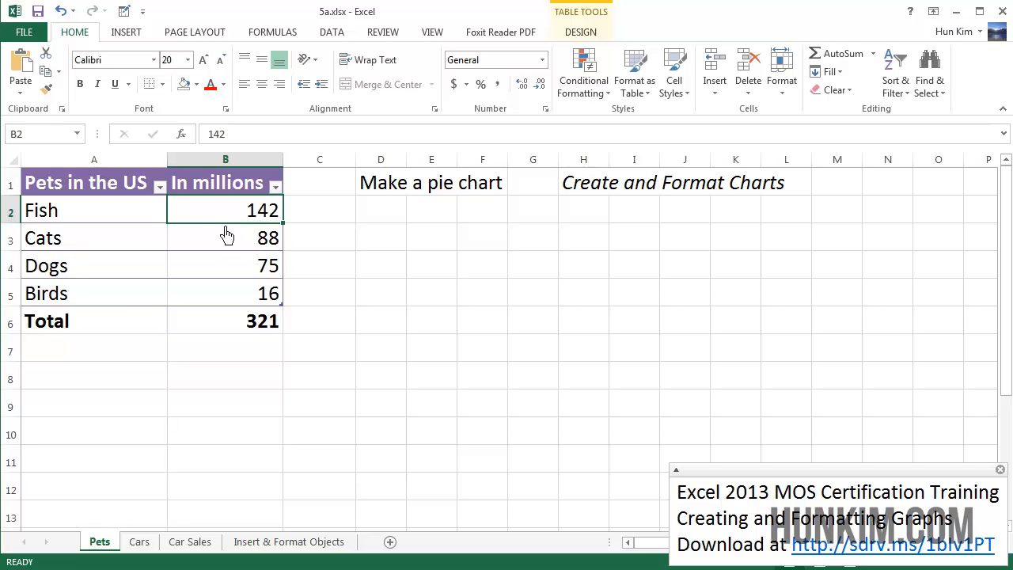
left_click(249, 246)
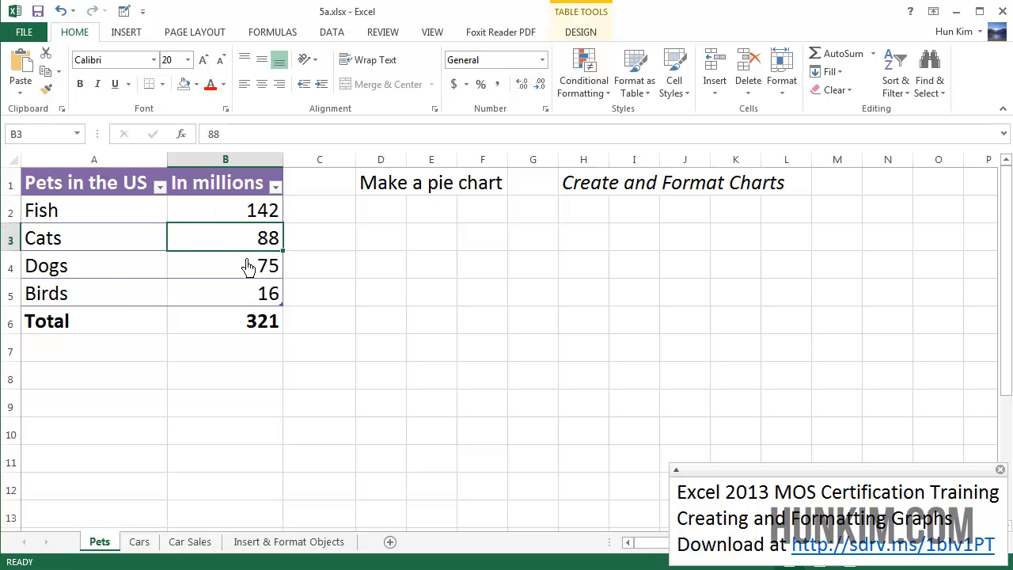
left_click(246, 268)
left_click(244, 297)
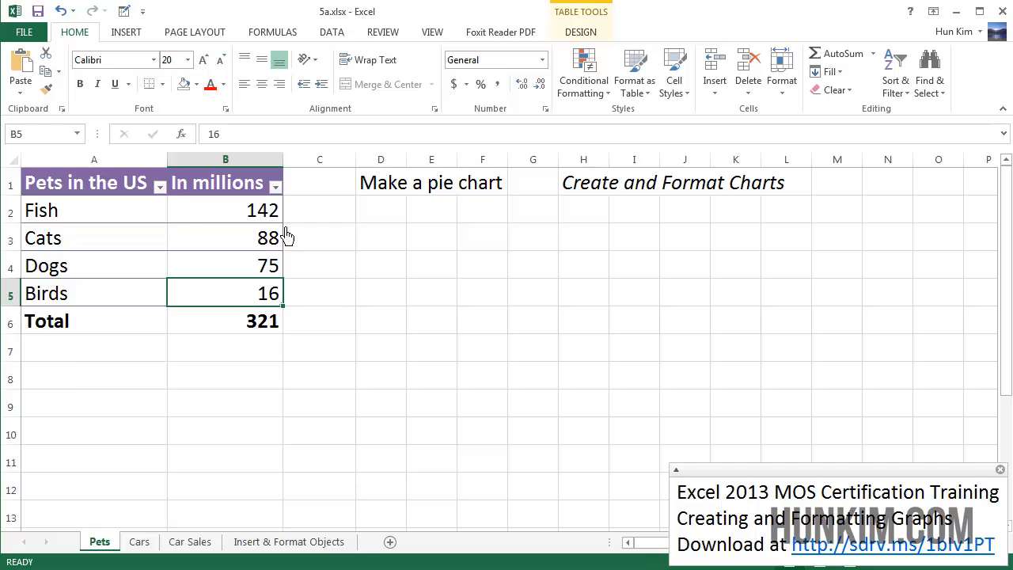
left_click(266, 332)
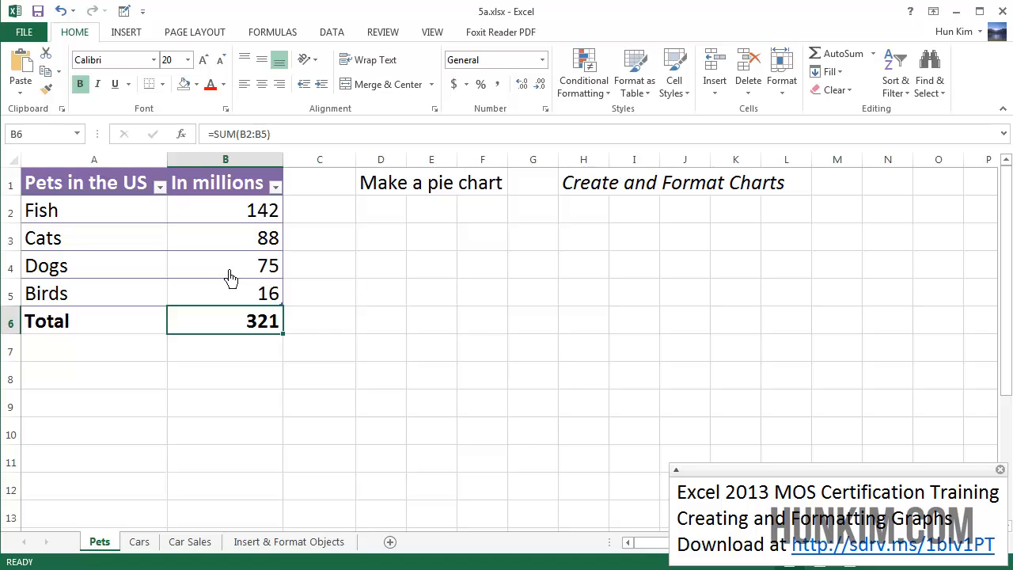
left_click(397, 199)
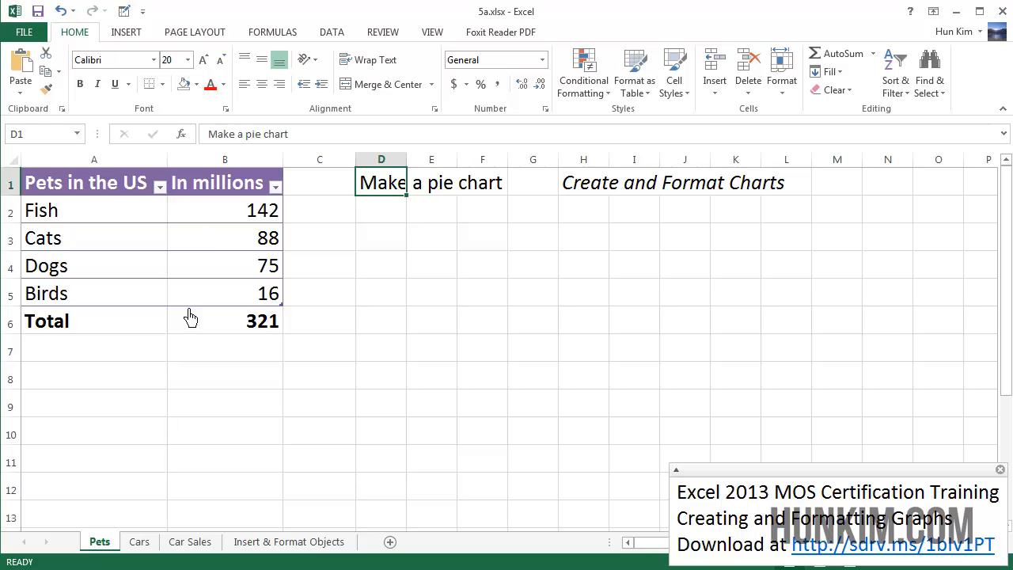
left_click(190, 406)
Step: Insert a 2-D pie chart from the pet names and counts in A1:B5, excluding the total
left_click_drag(76, 198, 237, 314)
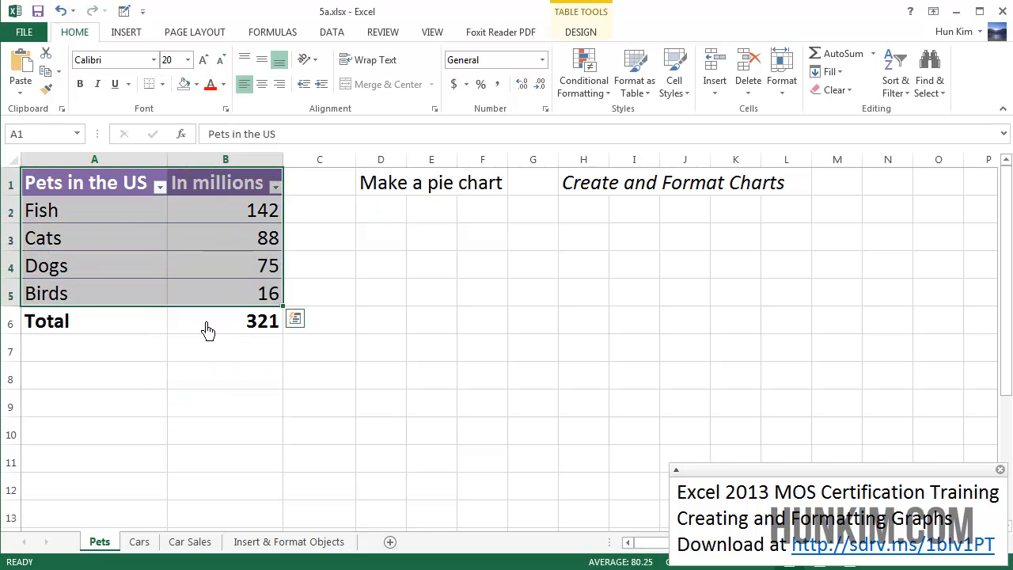
left_click(125, 38)
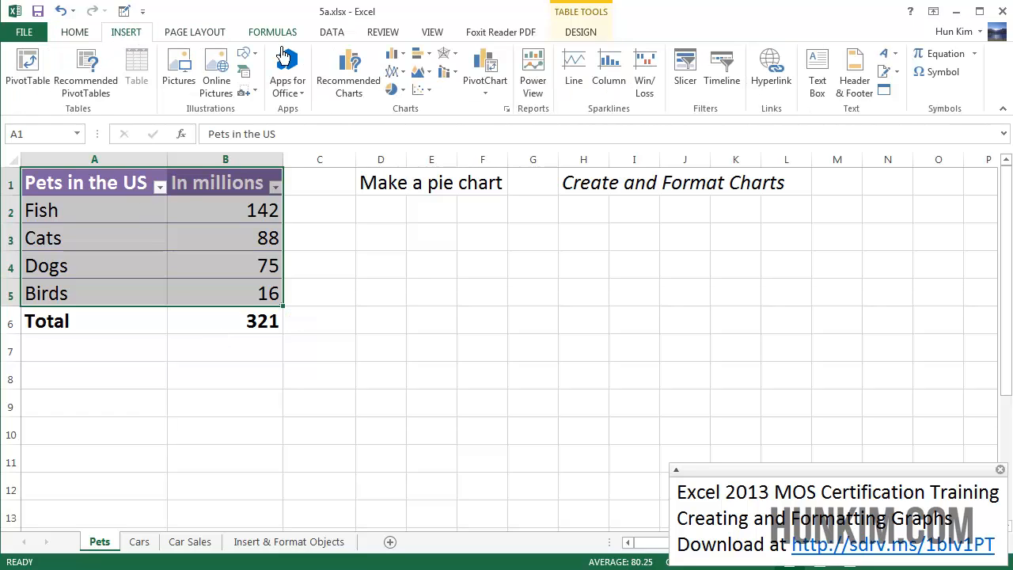
left_click(400, 95)
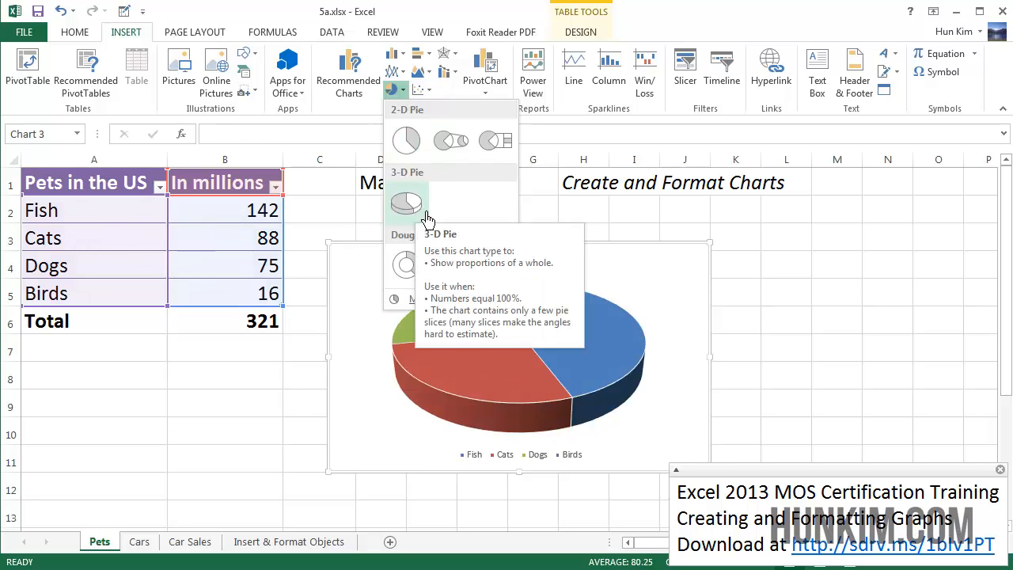
left_click(417, 151)
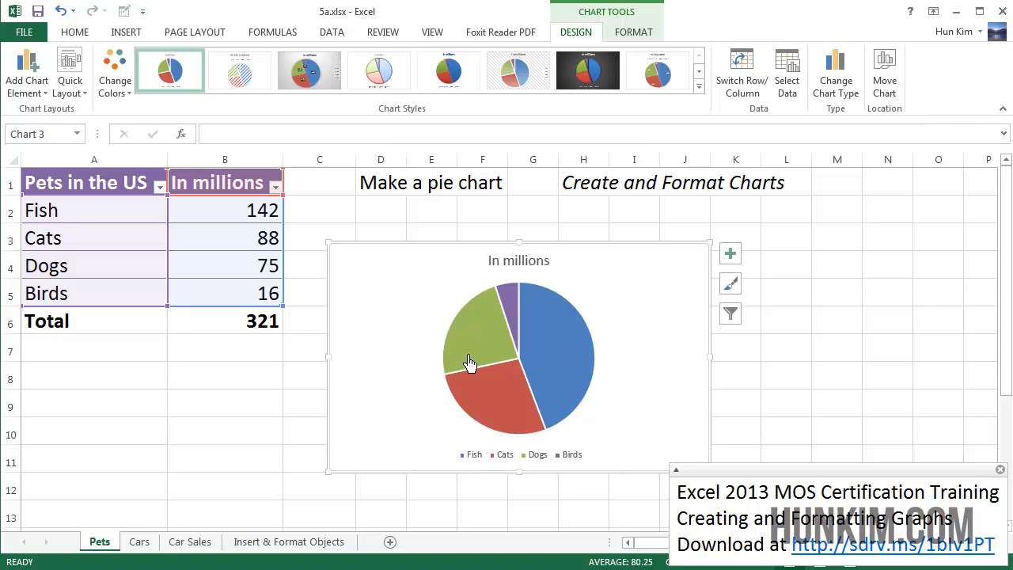
Step: Replace the chart title 'In millions' with 'Popular Pets in the US'
mouse_move(468, 362)
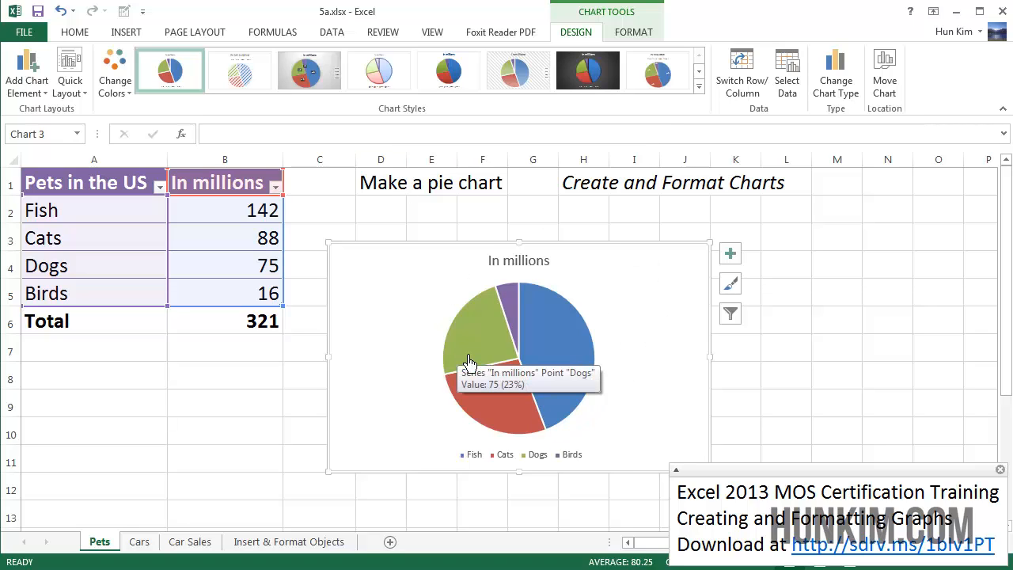
left_click(544, 273)
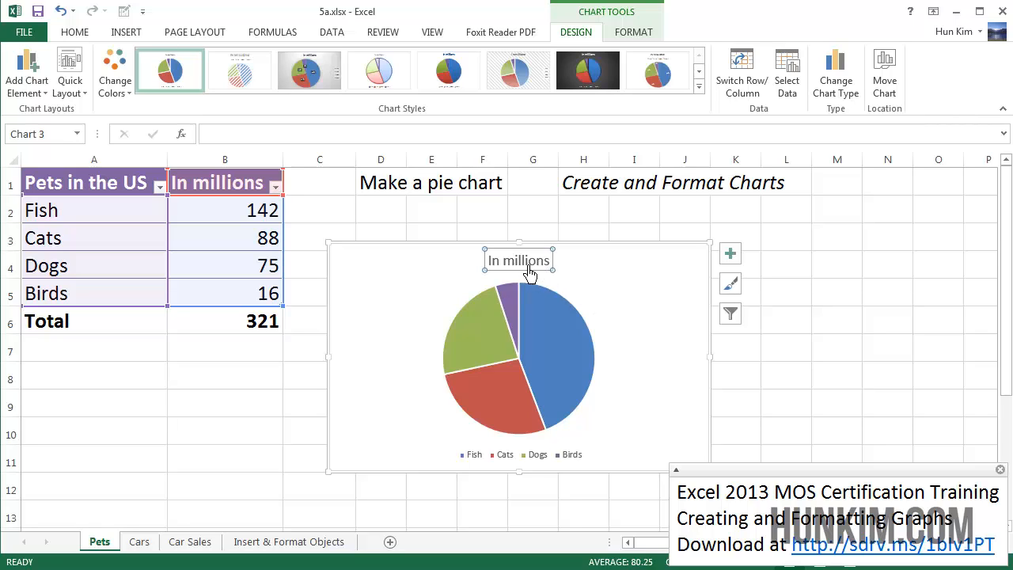
double_click(534, 273)
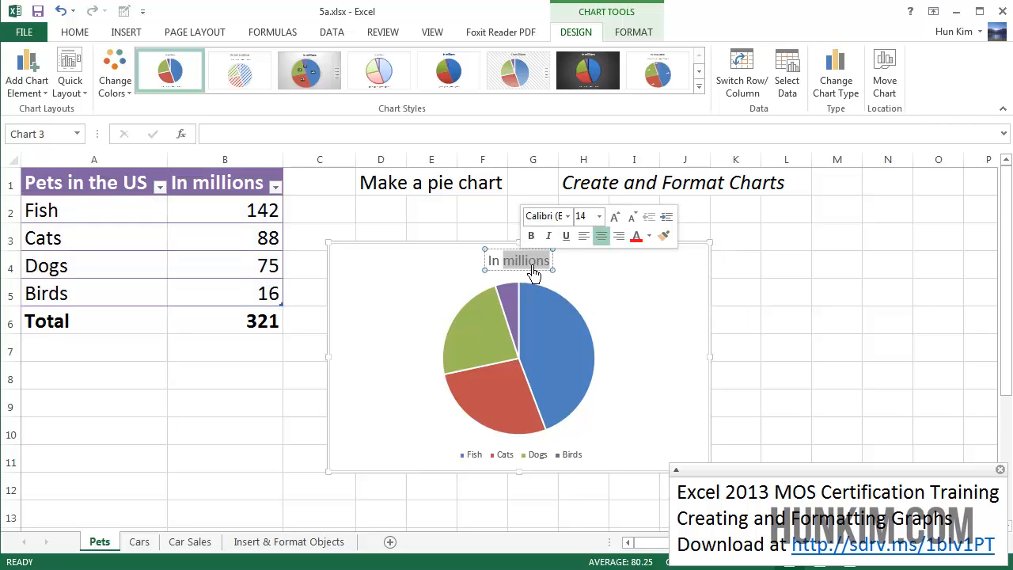
triple_click(534, 273)
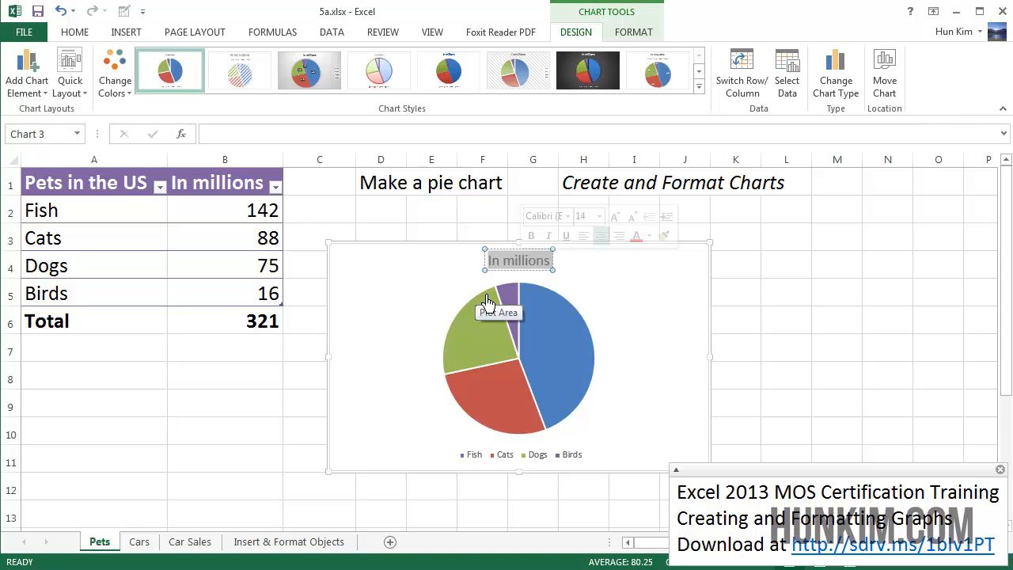
type("Popular")
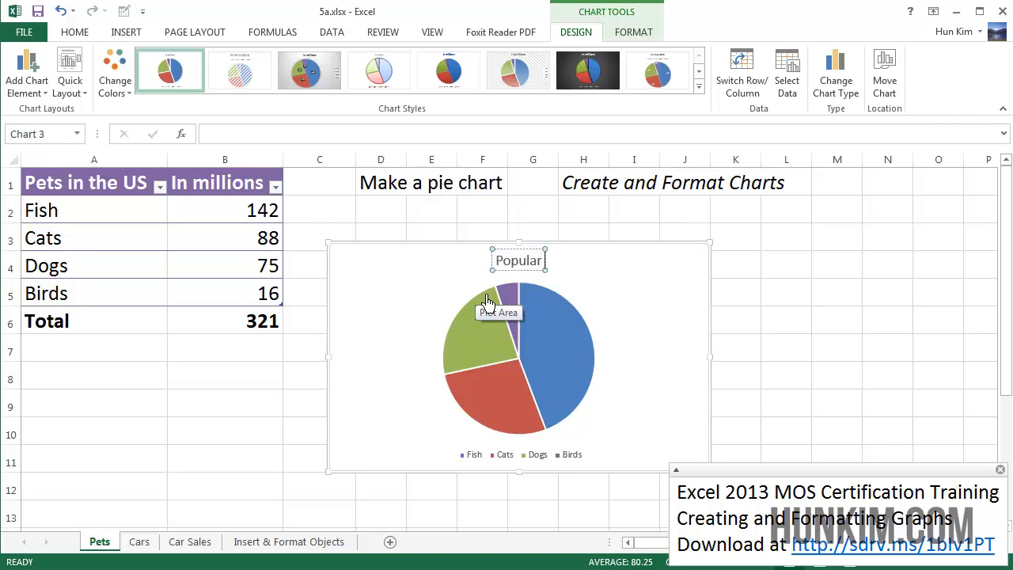
type(" Pets in the U")
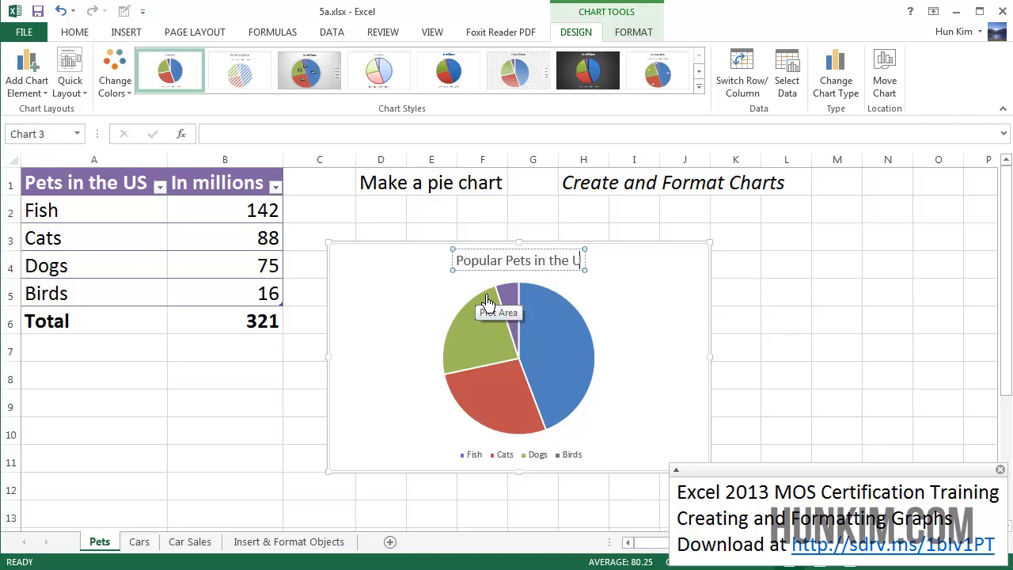
type("S")
left_click(651, 335)
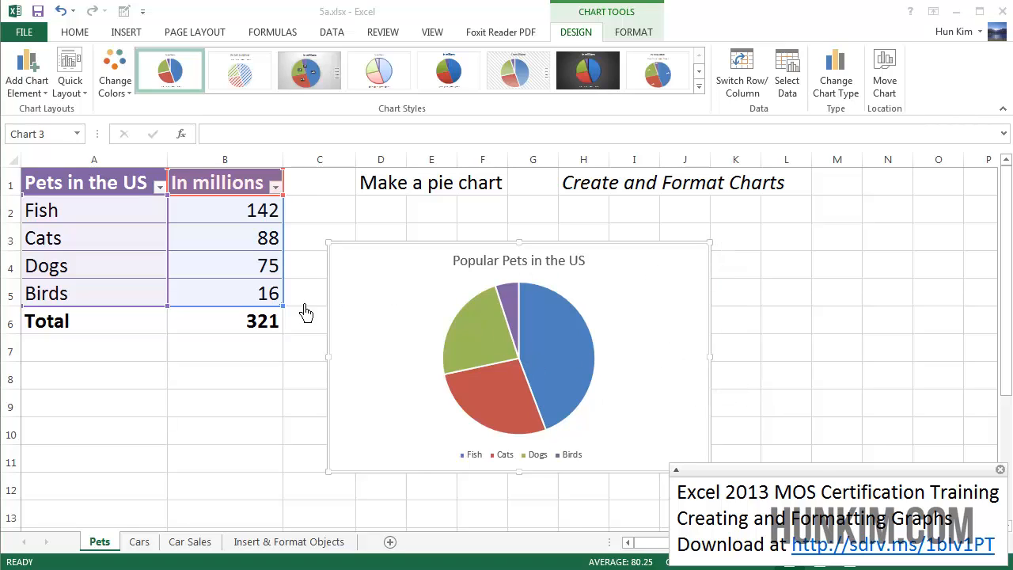
Step: Select the pie chart, browse the Quick Layout presets, then view the Change Colors palettes
left_click(661, 323)
left_click(674, 362)
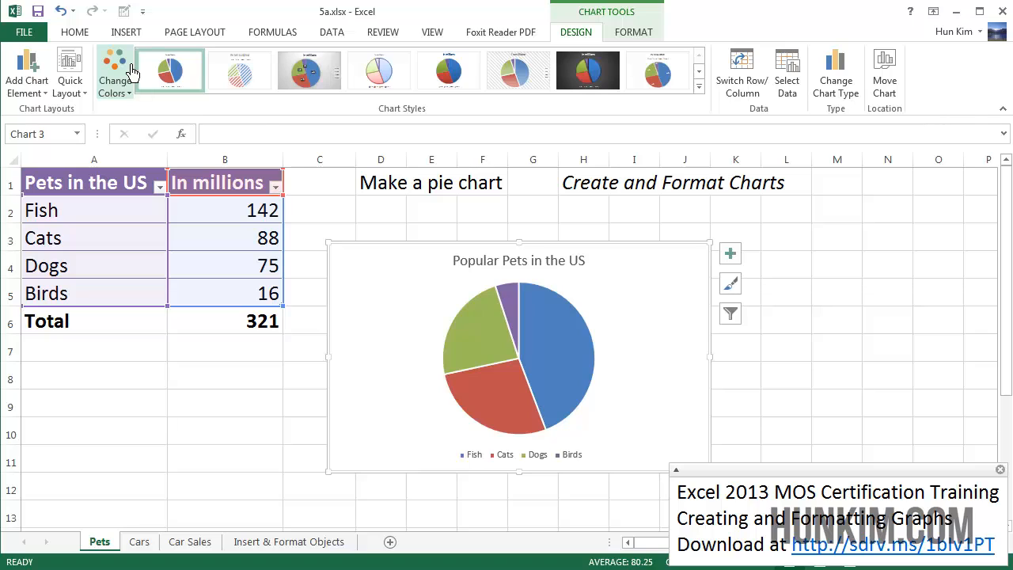
left_click(90, 76)
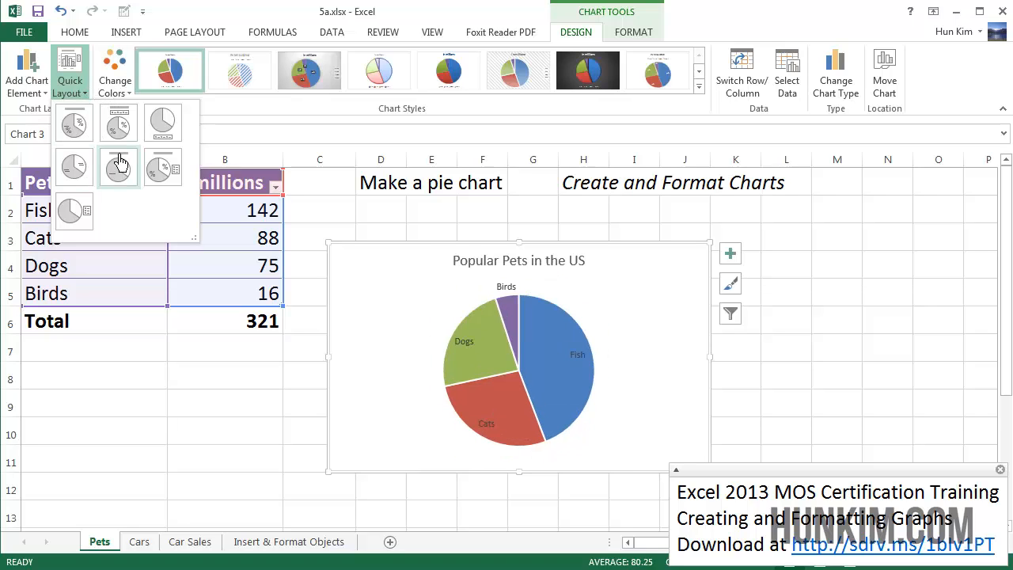
left_click(126, 87)
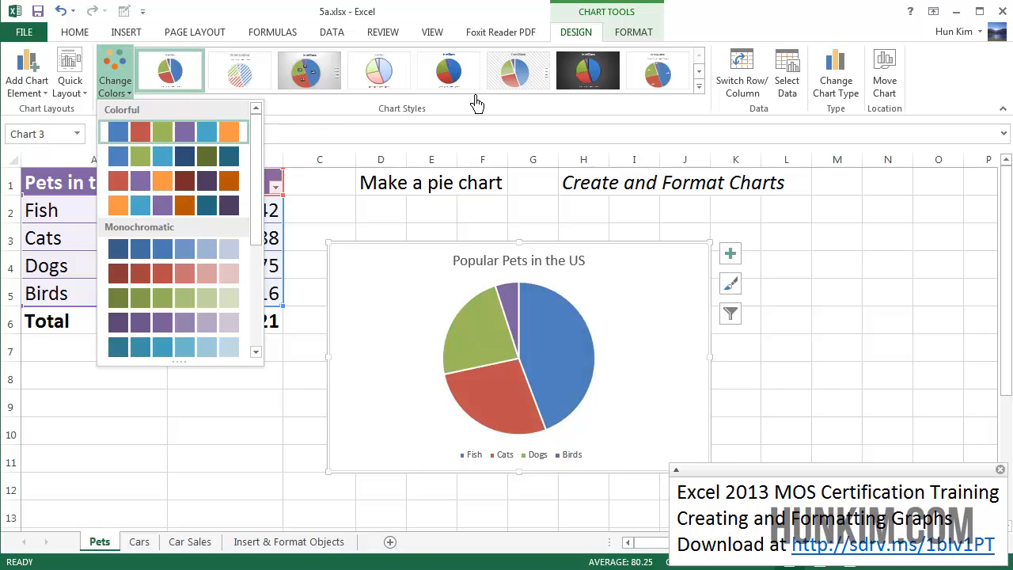
Step: Expand the Chart Styles gallery to see every pie chart style
left_click(699, 86)
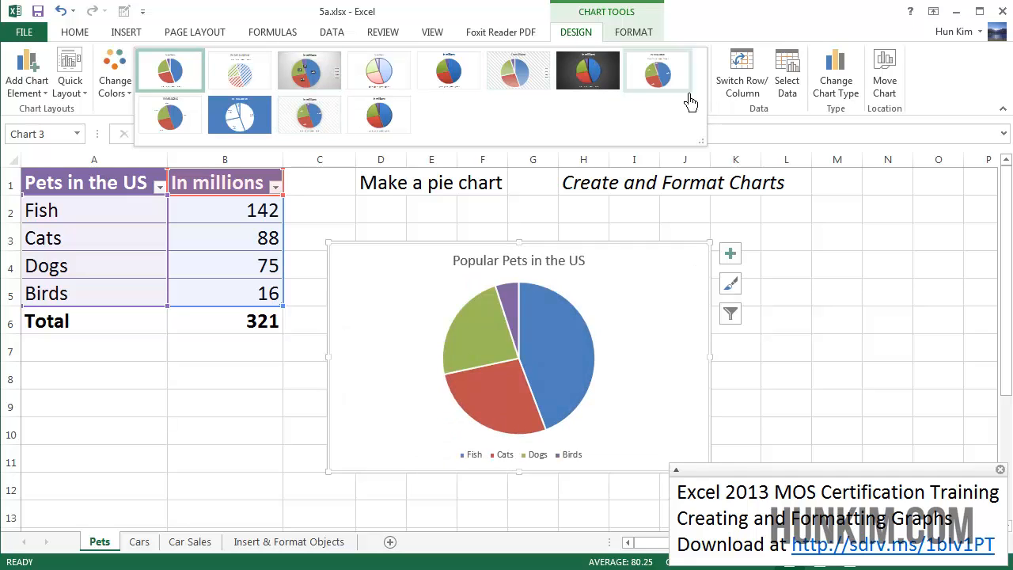
left_click(582, 41)
left_click(643, 40)
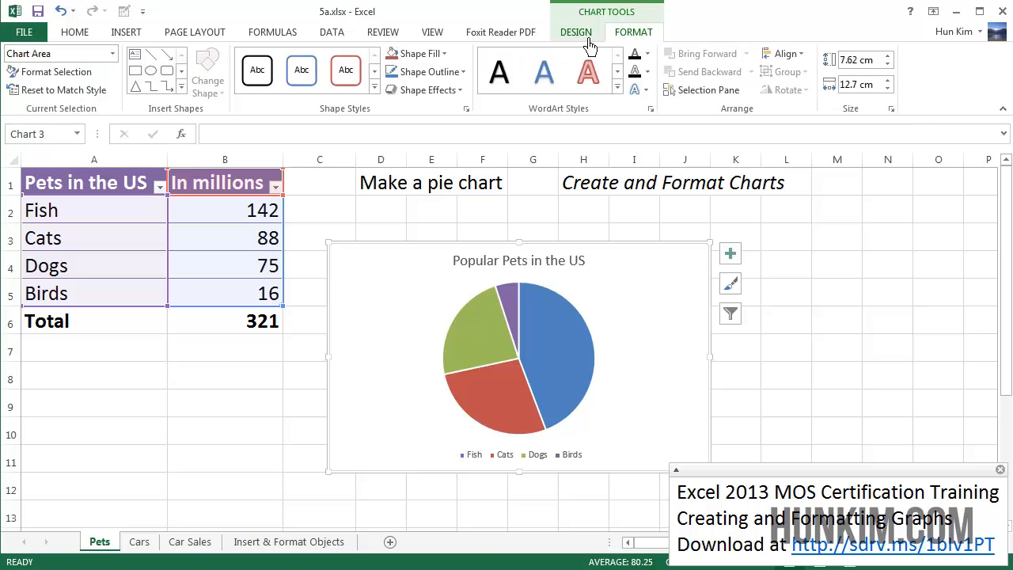
left_click(588, 38)
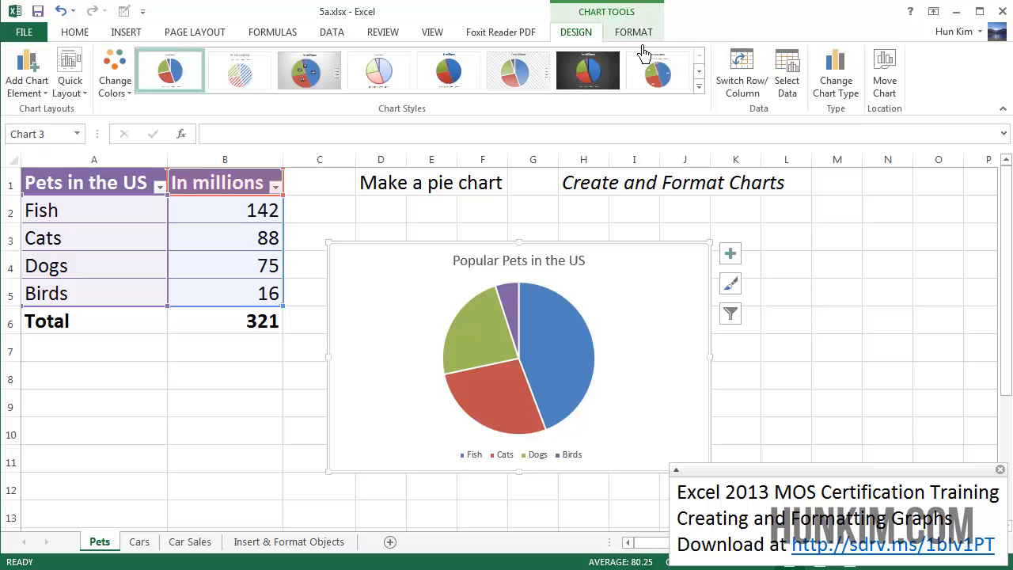
left_click(698, 86)
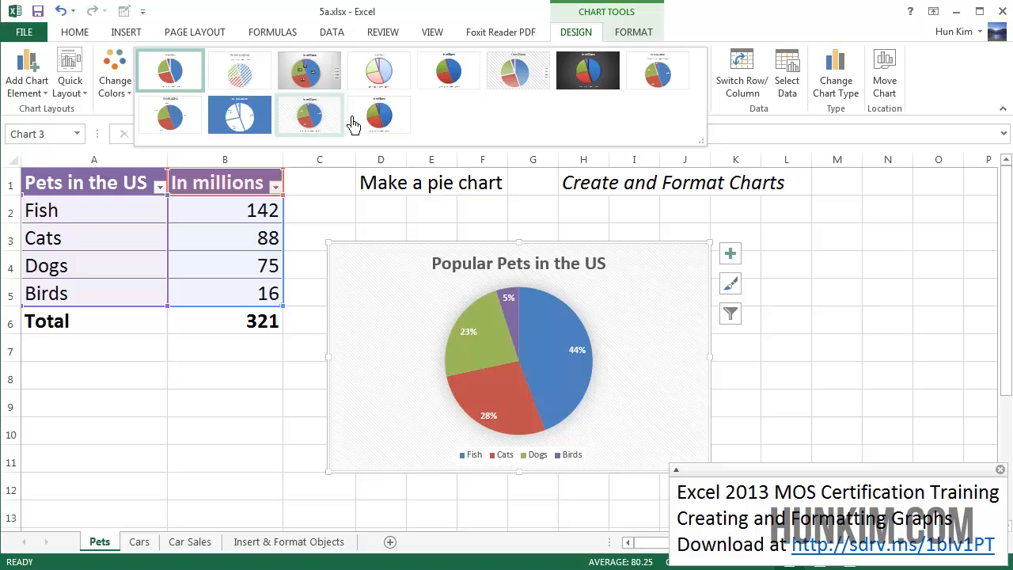
Step: Keep the 'In millions' title and right-side legend, and add value labels 142, 88, 75, 16
left_click(739, 264)
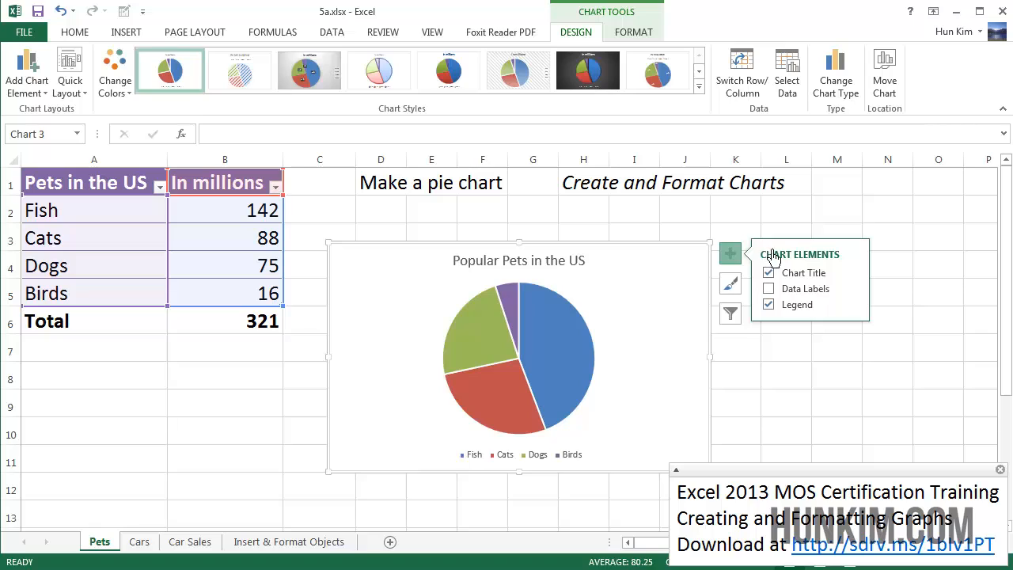
left_click(780, 279)
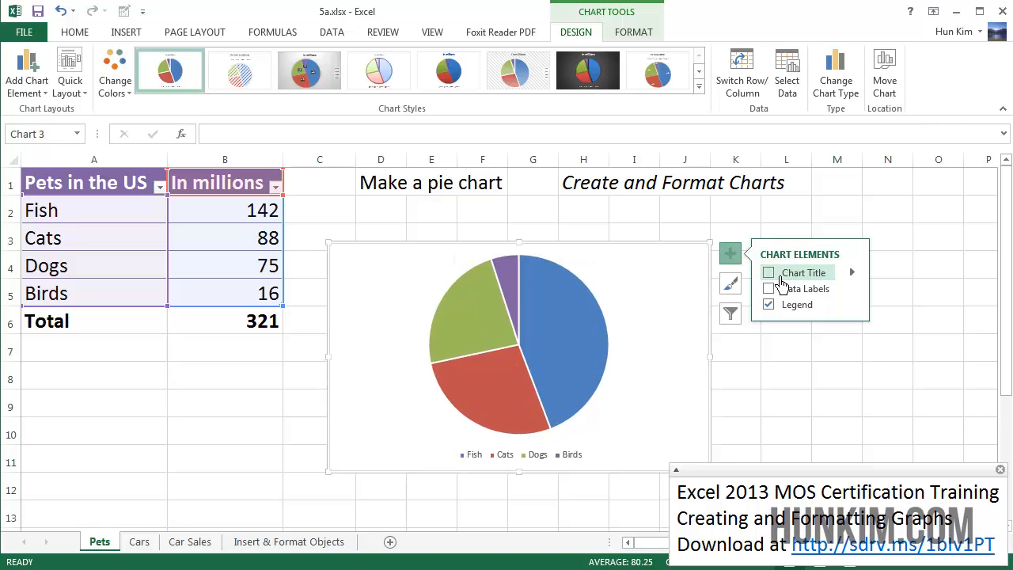
left_click(780, 279)
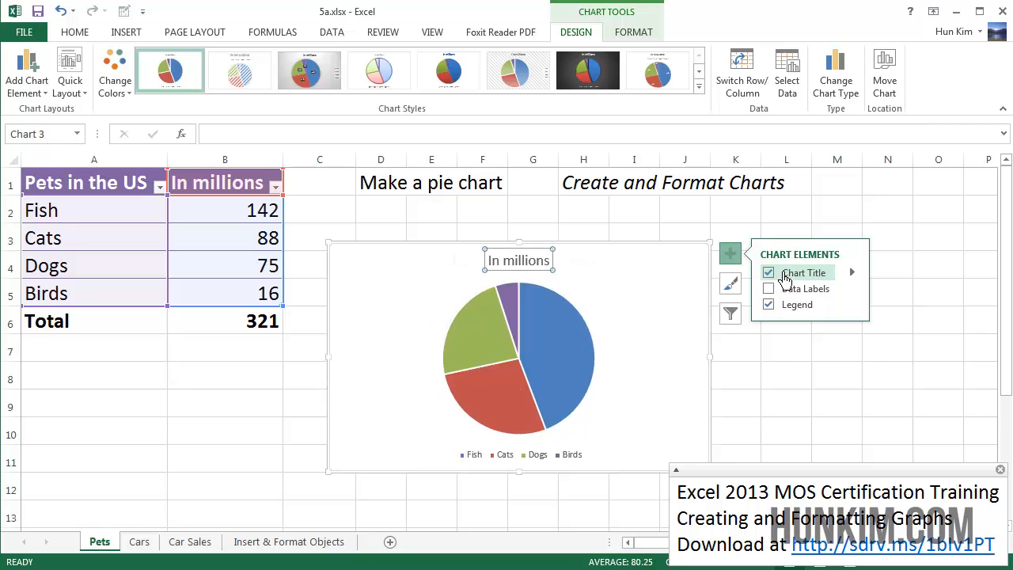
left_click(781, 318)
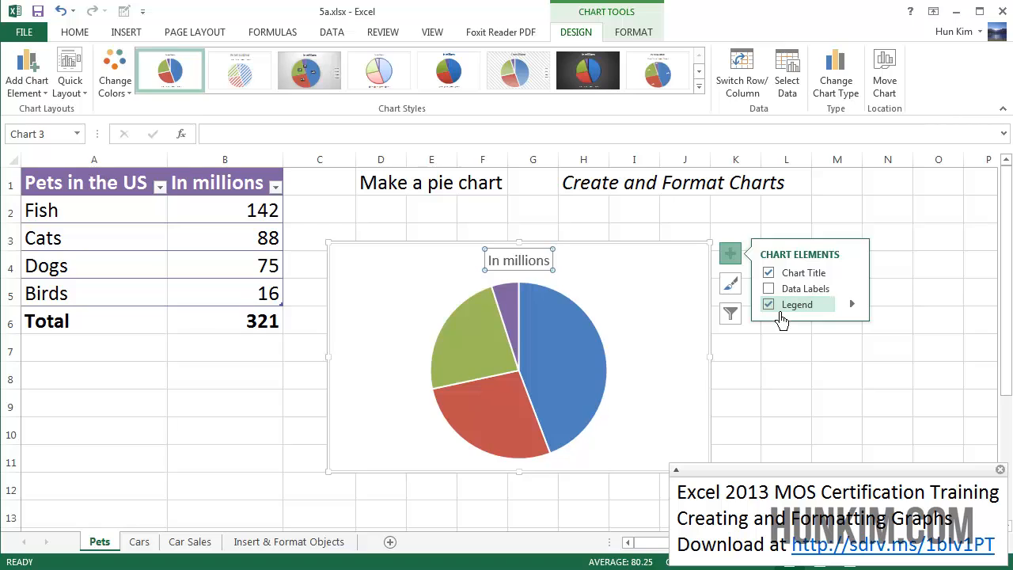
left_click(781, 318)
left_click(782, 316)
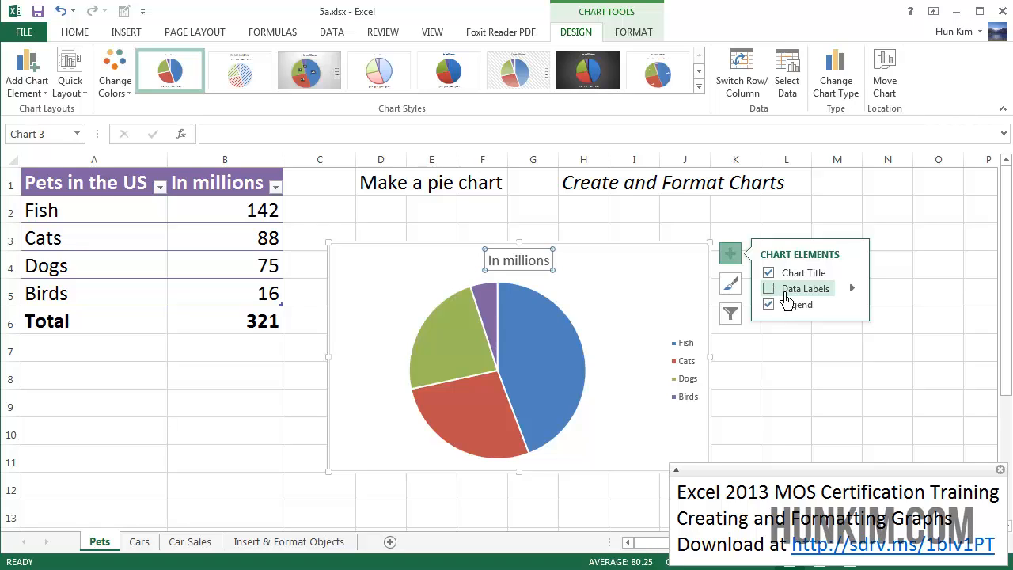
left_click(779, 297)
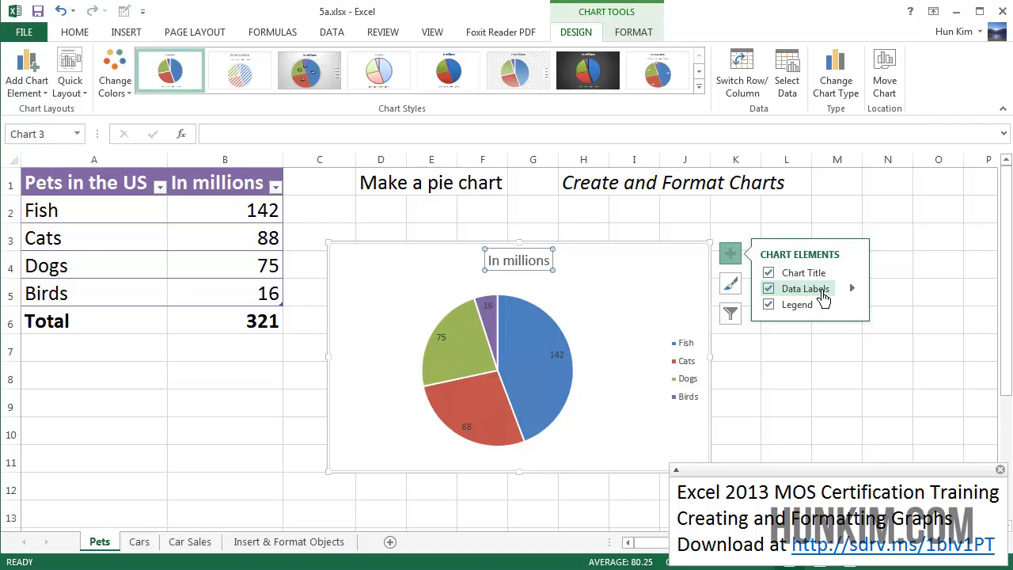
left_click(864, 293)
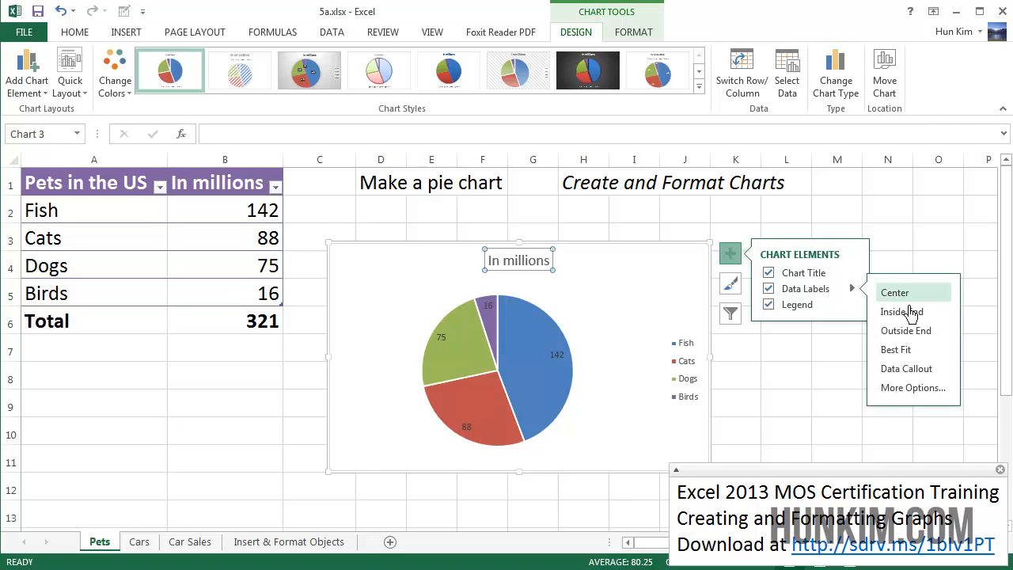
Step: Switch the data labels from values to percentages (44%, 28%, 23%, 5%)
left_click(912, 388)
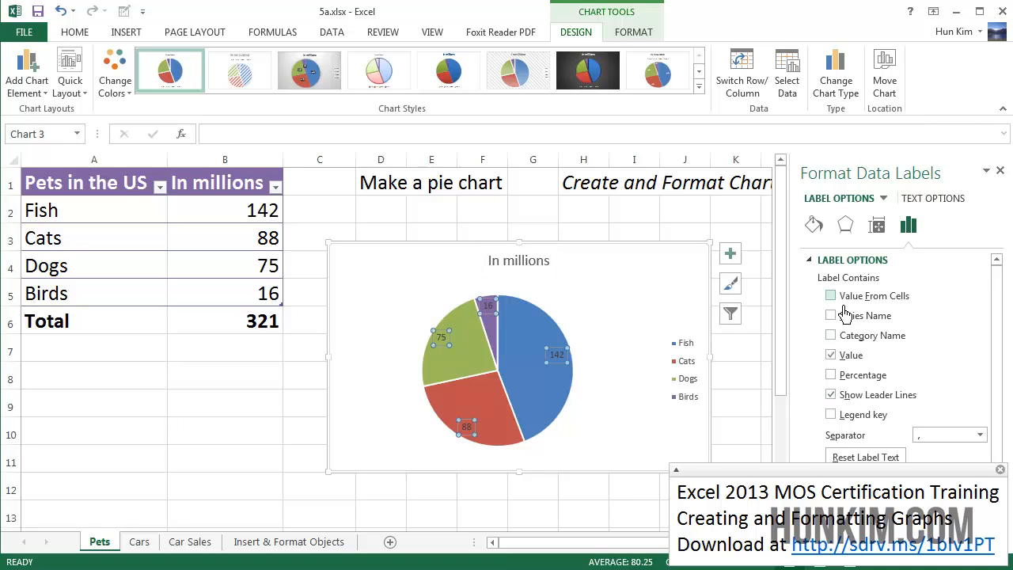
left_click(843, 362)
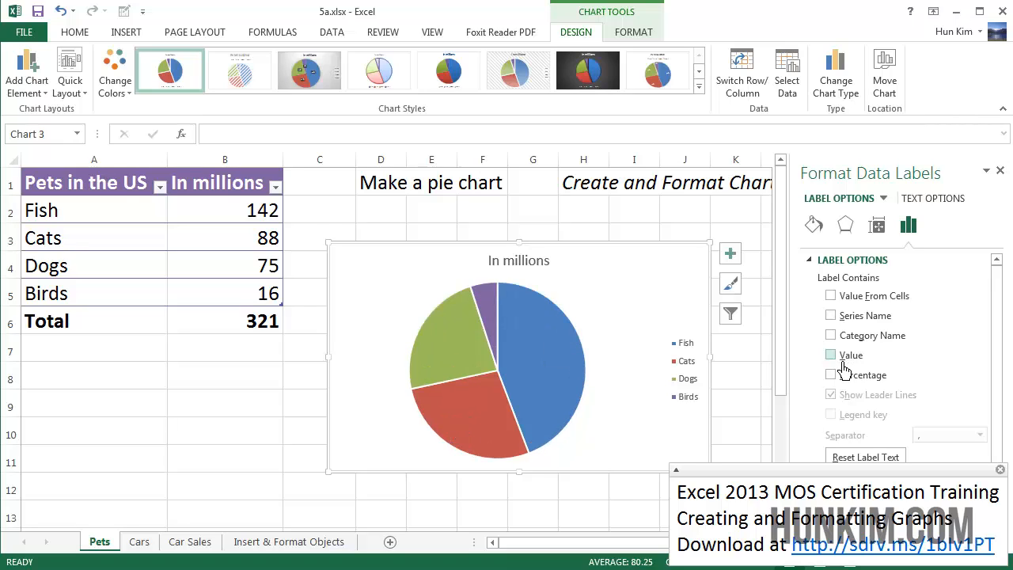
left_click(843, 379)
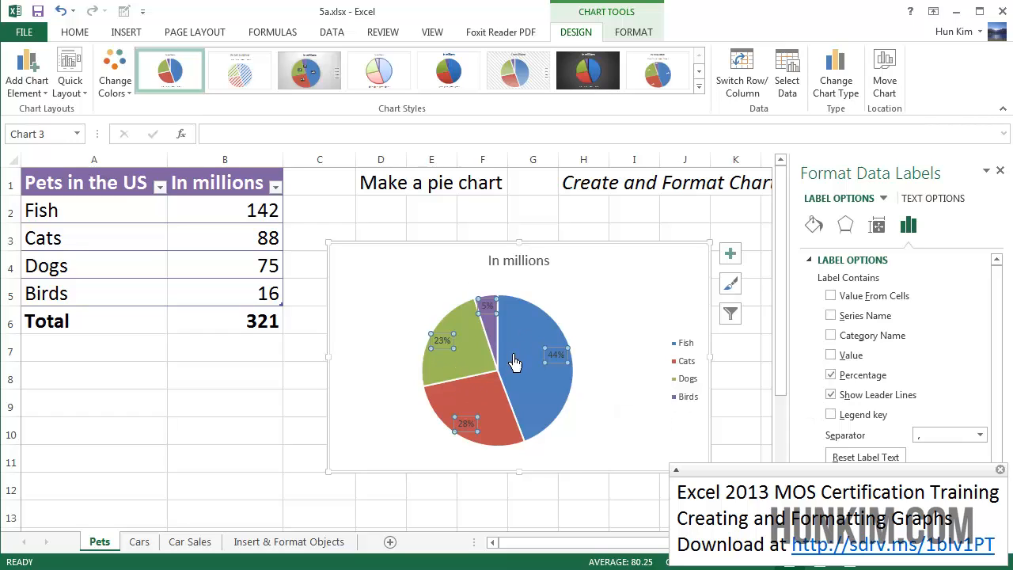
left_click(403, 397)
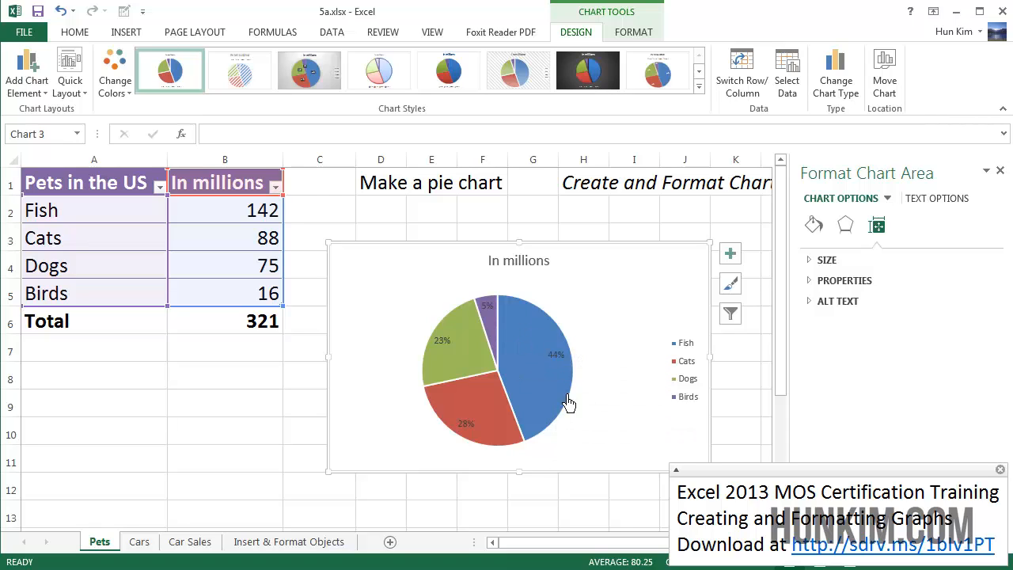
Step: Close the Format Chart Area pane and select the pie's slices
mouse_move(575, 397)
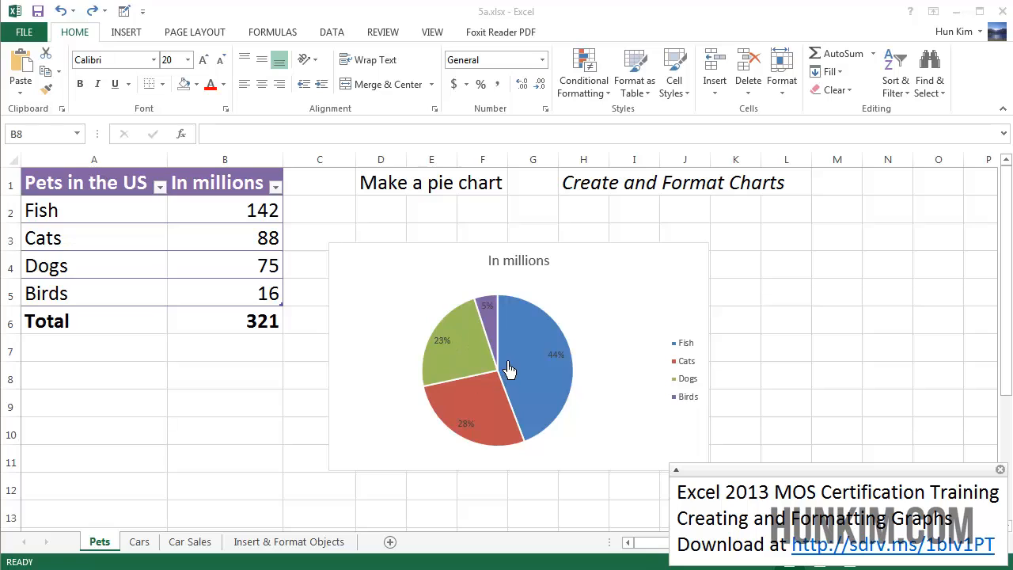
left_click(609, 315)
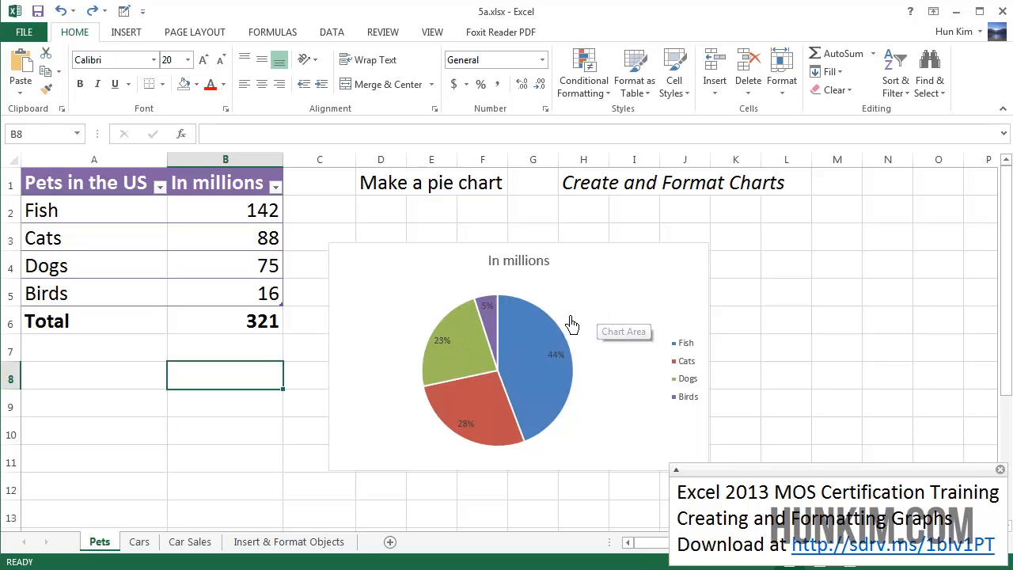
left_click(533, 353)
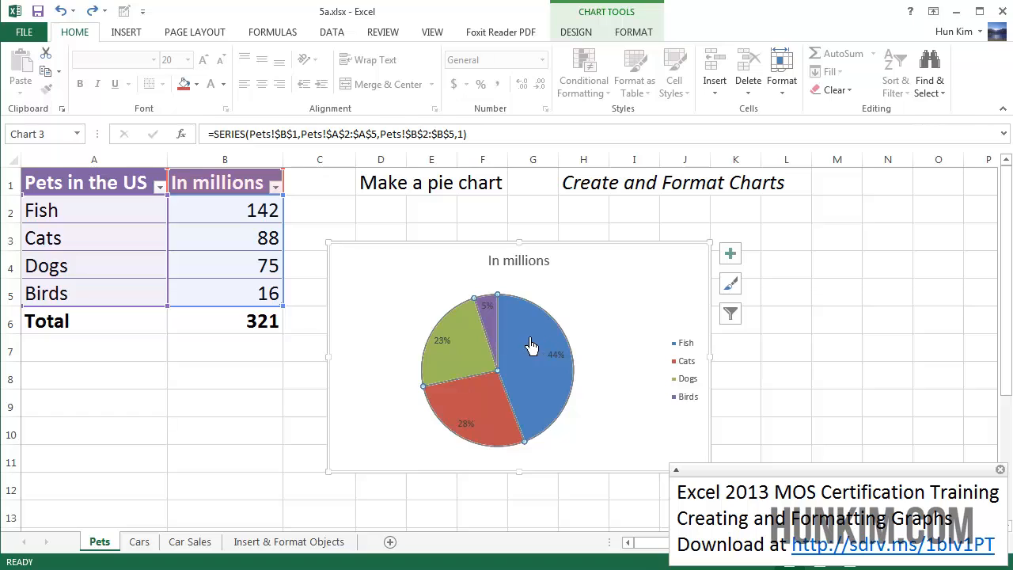
Step: Fill the Fish slice with orange in Format Data Point, then close the pane
double_click(535, 346)
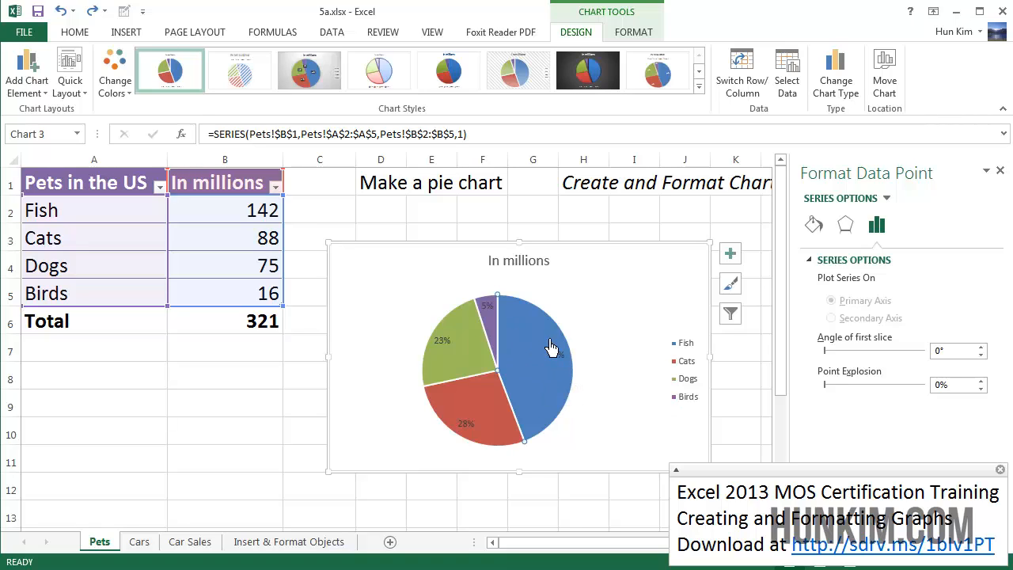
mouse_move(564, 355)
left_click(823, 230)
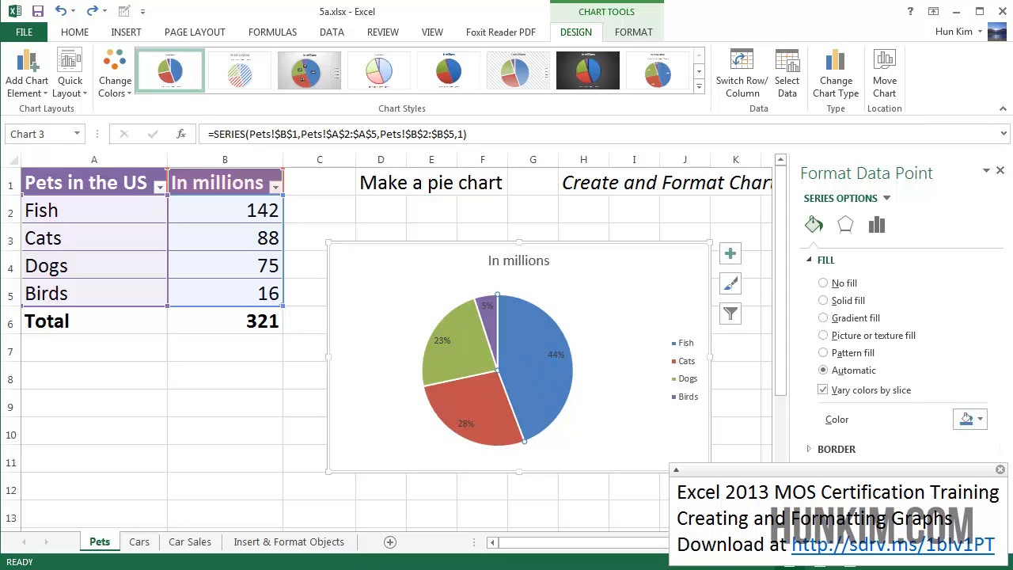
left_click(977, 426)
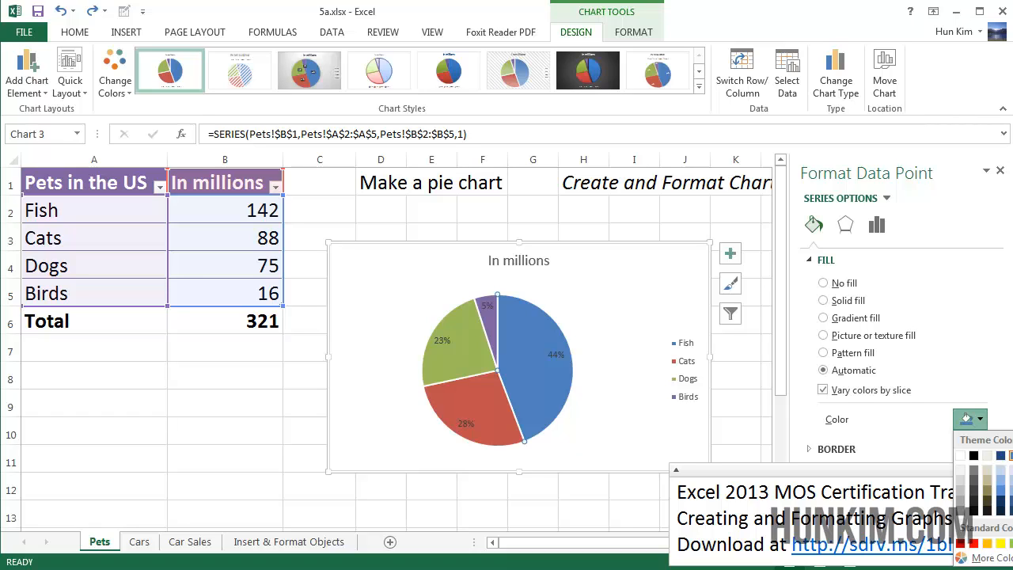
left_click(1011, 455)
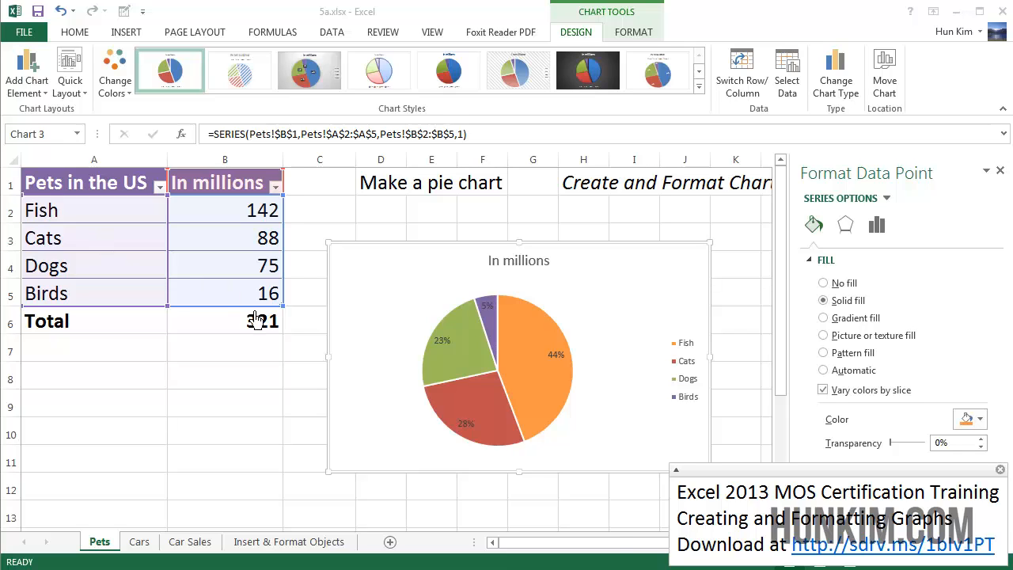
key("Escape")
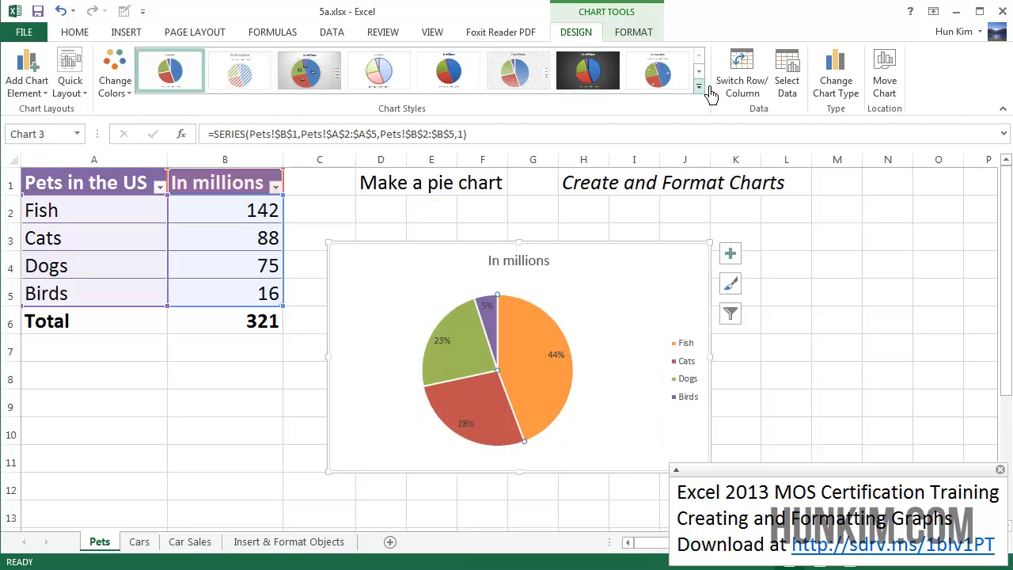
Step: Browse the chart styles and the Elements, Style/Colour and Filter flyouts
left_click(699, 85)
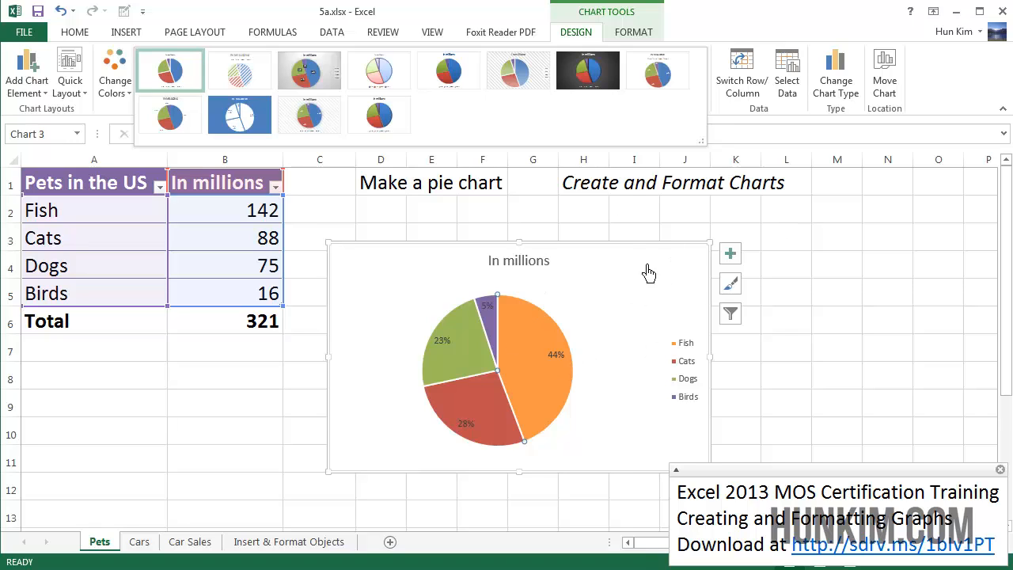
left_click(730, 255)
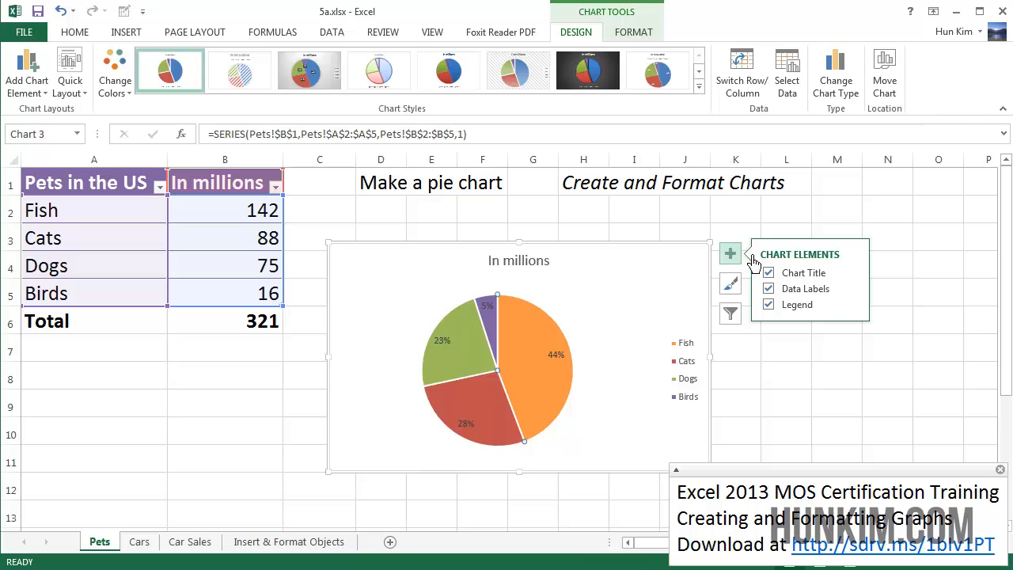
left_click(743, 301)
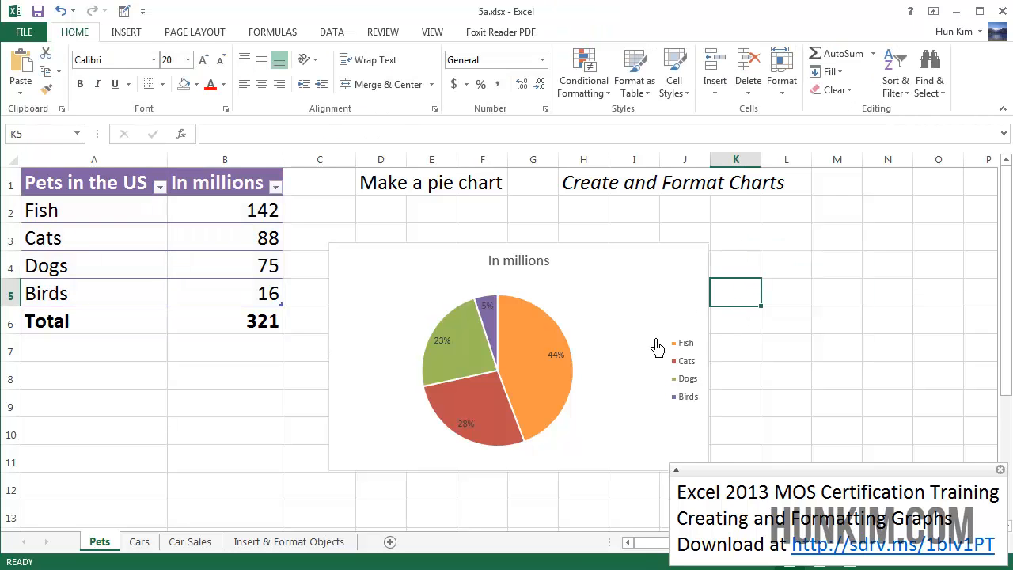
left_click(657, 346)
left_click(732, 284)
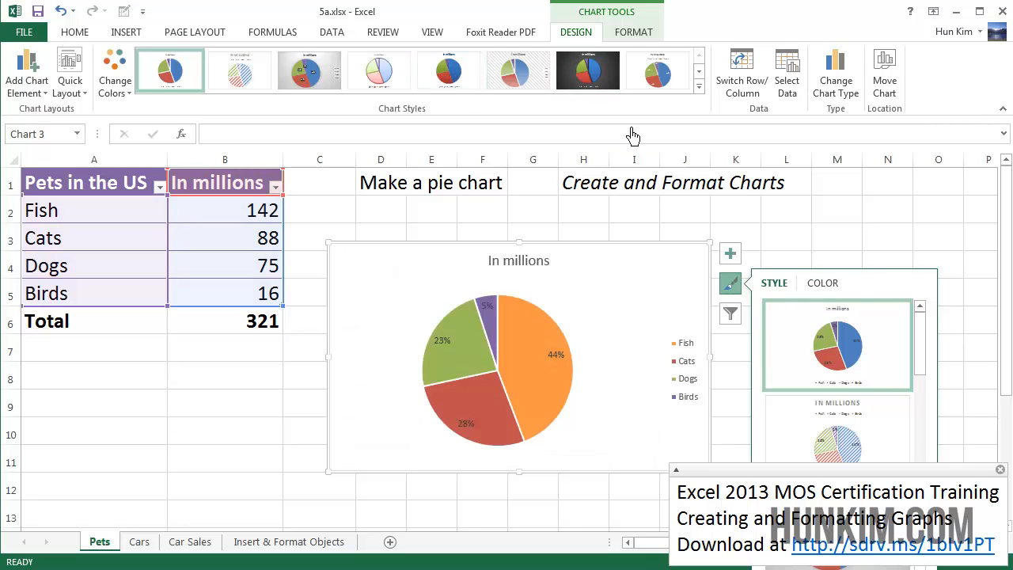
left_click(730, 315)
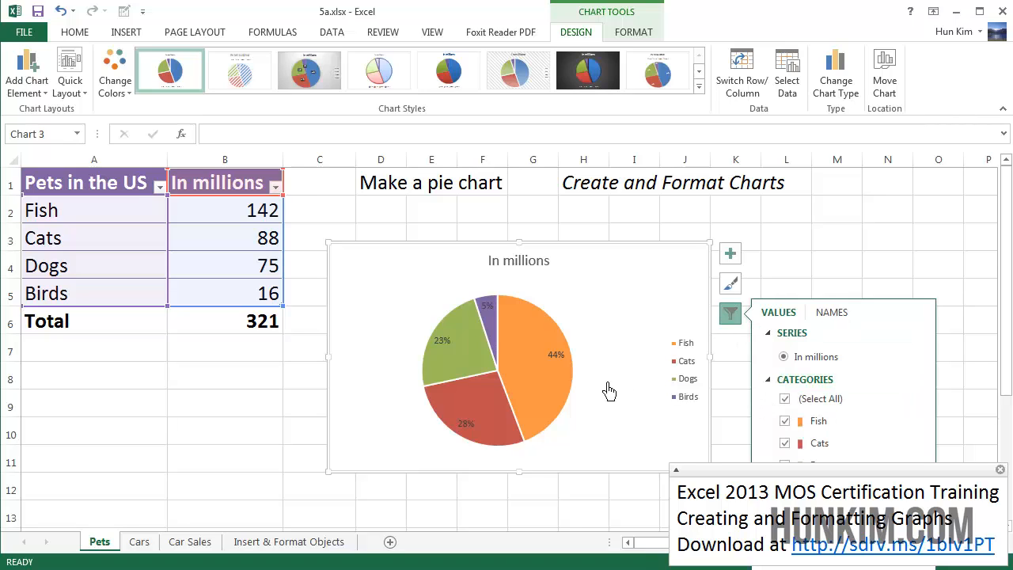
Step: Open the Fish slice's Fill & Line settings in Format Data Point
left_click(551, 392)
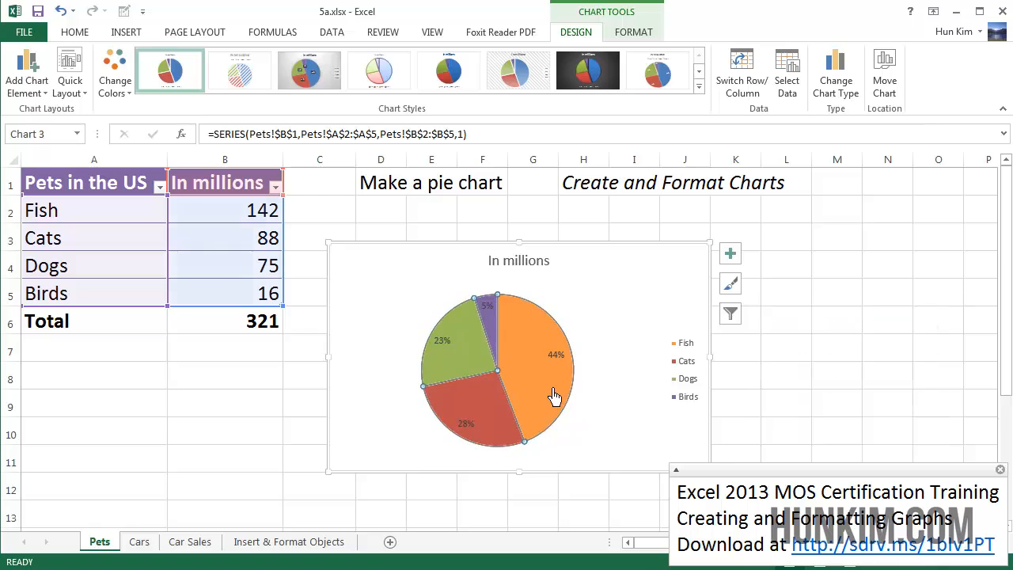
double_click(533, 345)
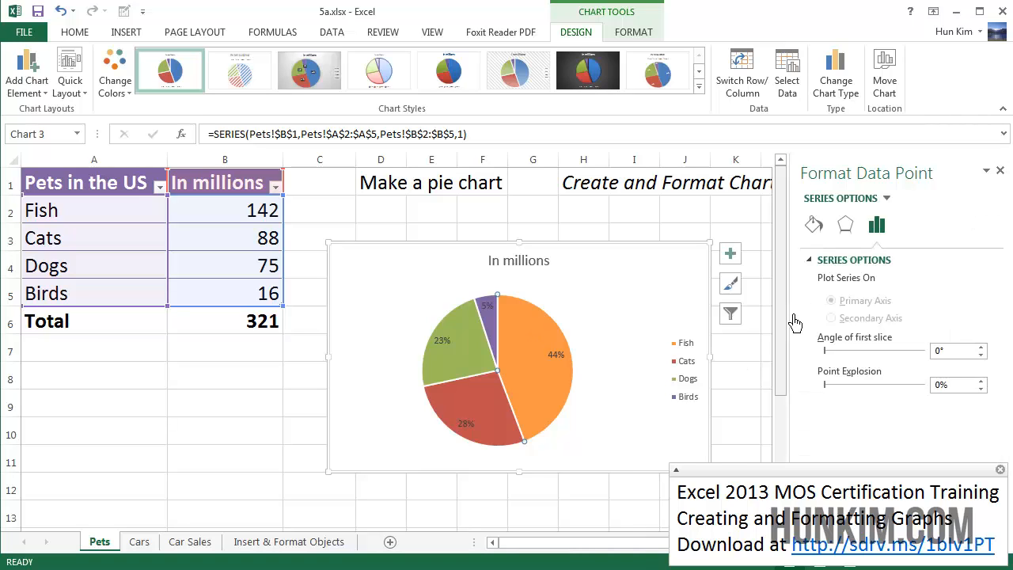
left_click(821, 234)
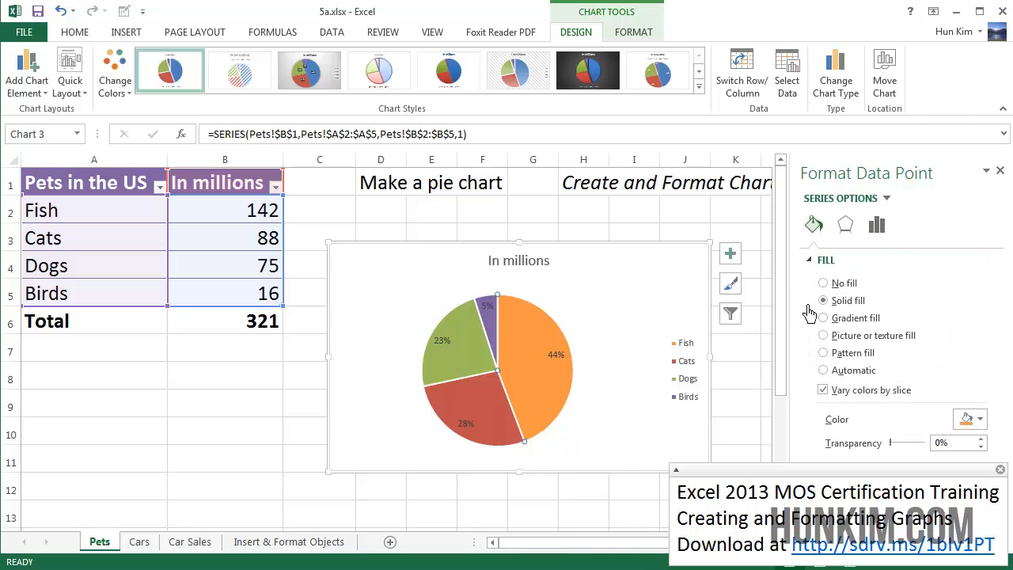